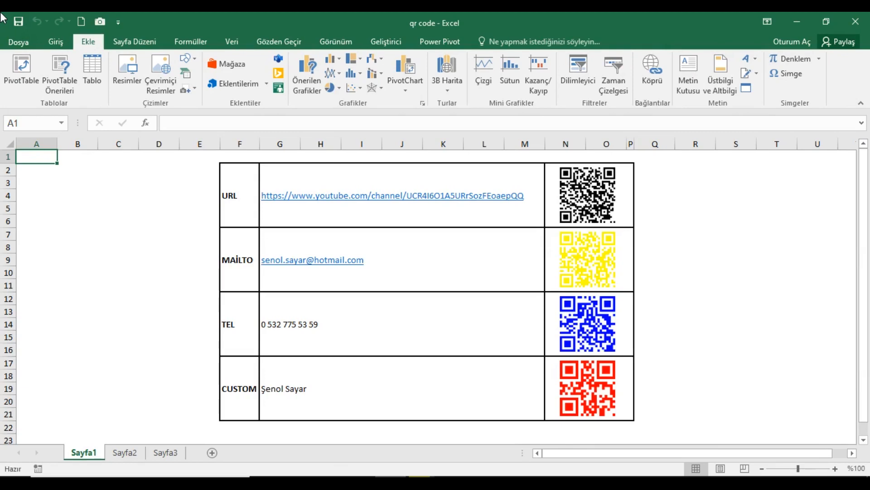
{"action": "left_click_drag", "start_coordinate": [252, 185], "coordinate": [400, 200]}
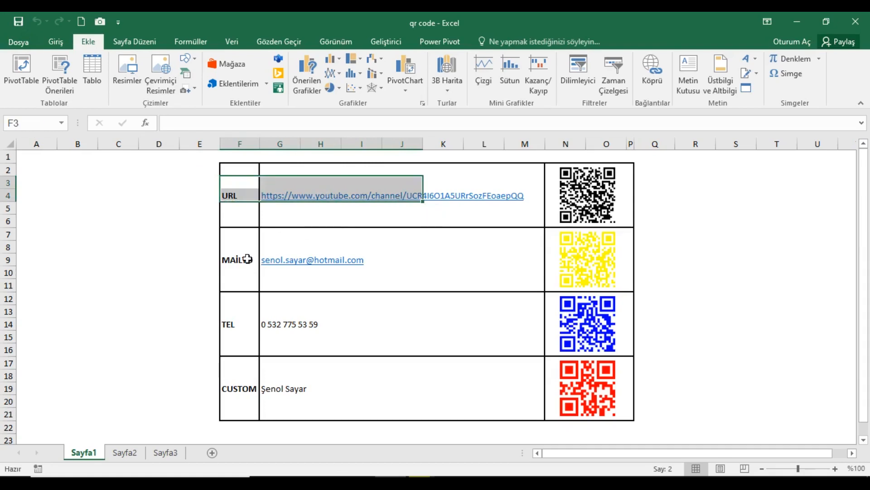
{"action": "left_click_drag", "start_coordinate": [247, 259], "coordinate": [325, 260]}
{"action": "left_click_drag", "start_coordinate": [238, 310], "coordinate": [317, 337]}
{"action": "left_click_drag", "start_coordinate": [247, 389], "coordinate": [311, 401]}
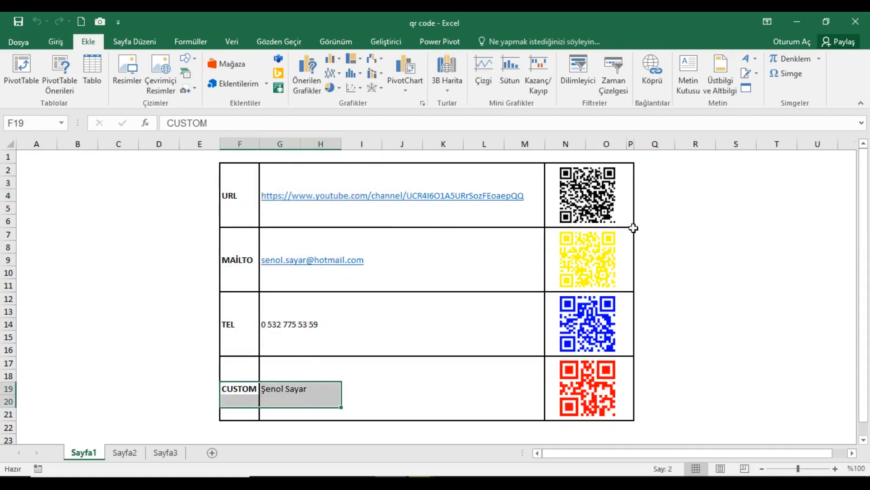
{"action": "left_click_drag", "start_coordinate": [558, 159], "coordinate": [633, 429]}
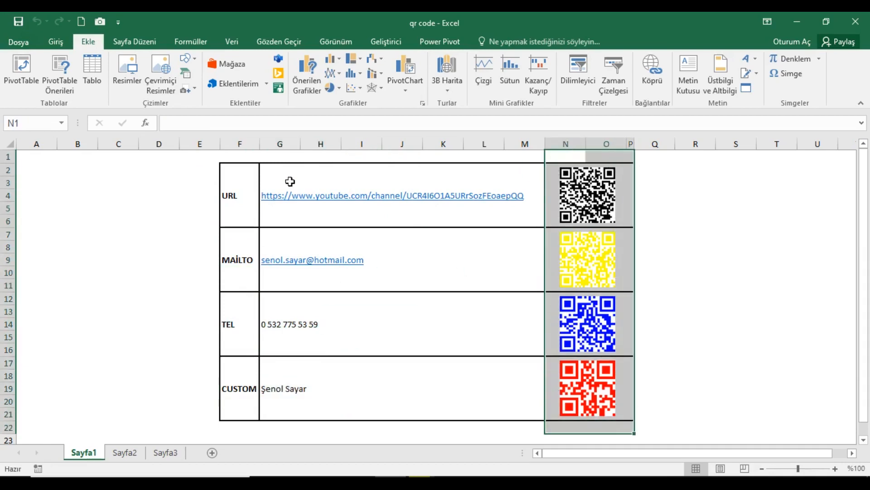
Copy columns F to M of Sayfa1 and paste them into Sayfa2 starting at F1.
{"action": "left_click_drag", "start_coordinate": [240, 144], "coordinate": [522, 153]}
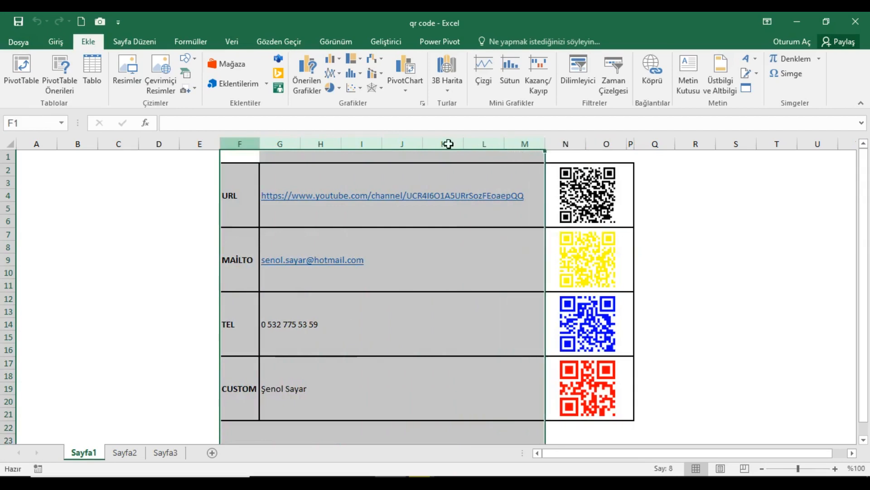
{"action": "left_click", "coordinate": [55, 41]}
{"action": "left_click", "coordinate": [39, 75]}
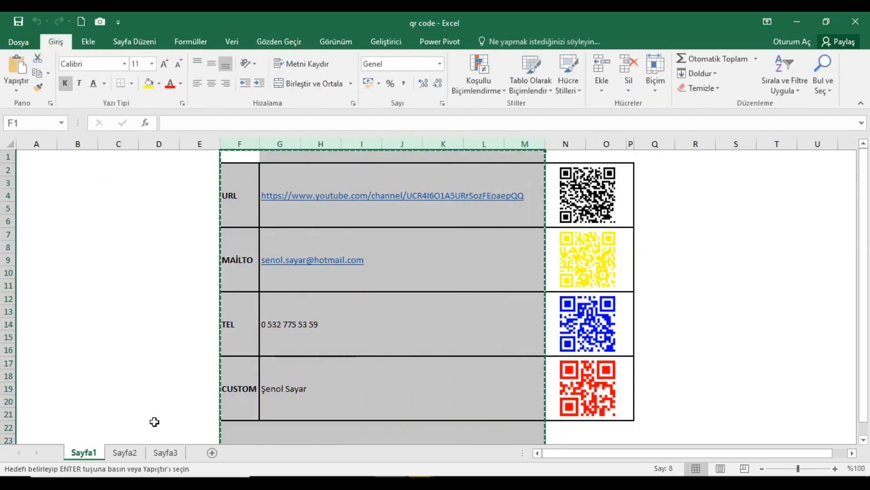
{"action": "left_click", "coordinate": [125, 452]}
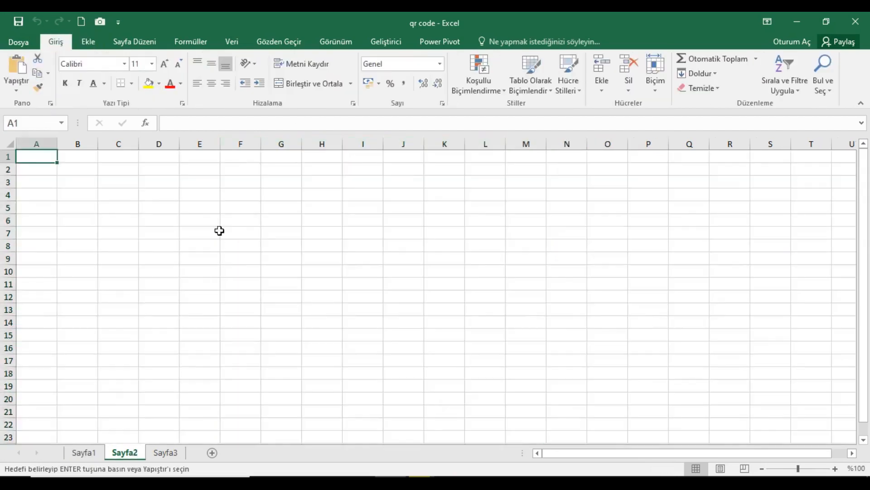
{"action": "left_click", "coordinate": [229, 157]}
{"action": "left_click", "coordinate": [16, 66]}
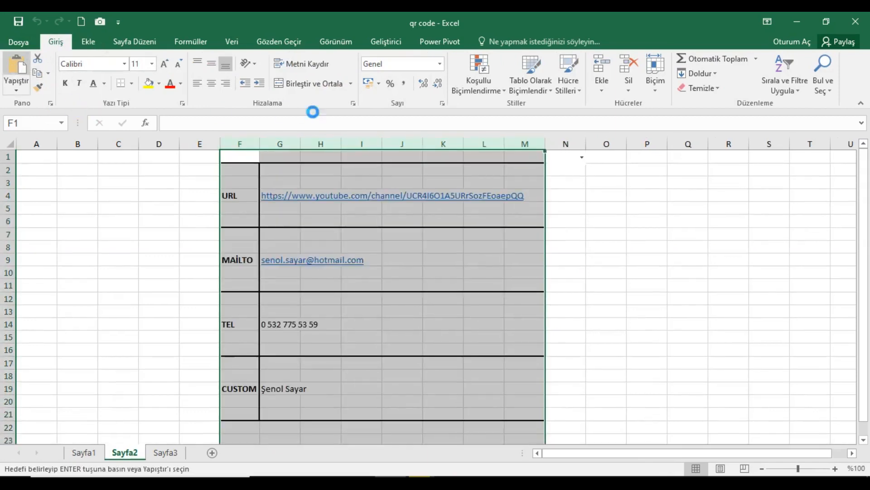
{"action": "left_click", "coordinate": [34, 158]}
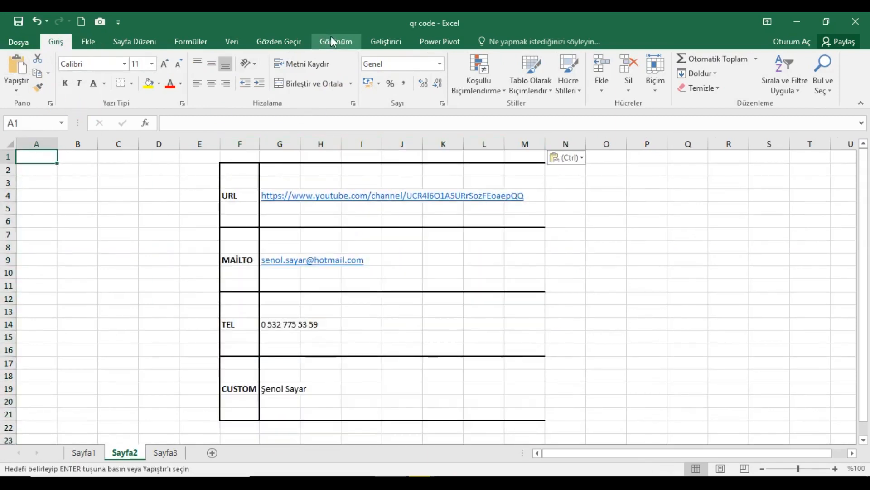
Hide the gridlines on Sayfa2.
{"action": "left_click", "coordinate": [335, 42]}
{"action": "left_click", "coordinate": [187, 86]}
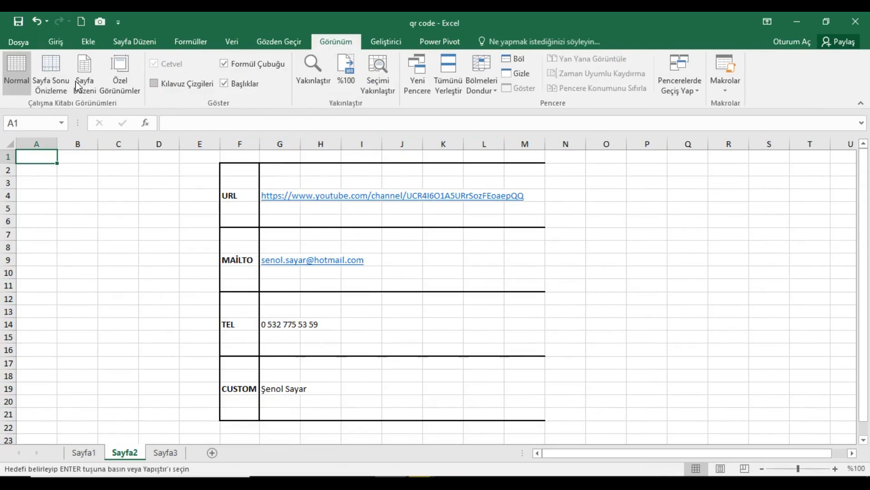
{"action": "left_click", "coordinate": [55, 41]}
{"action": "left_click", "coordinate": [10, 145]}
{"action": "left_click", "coordinate": [50, 159]}
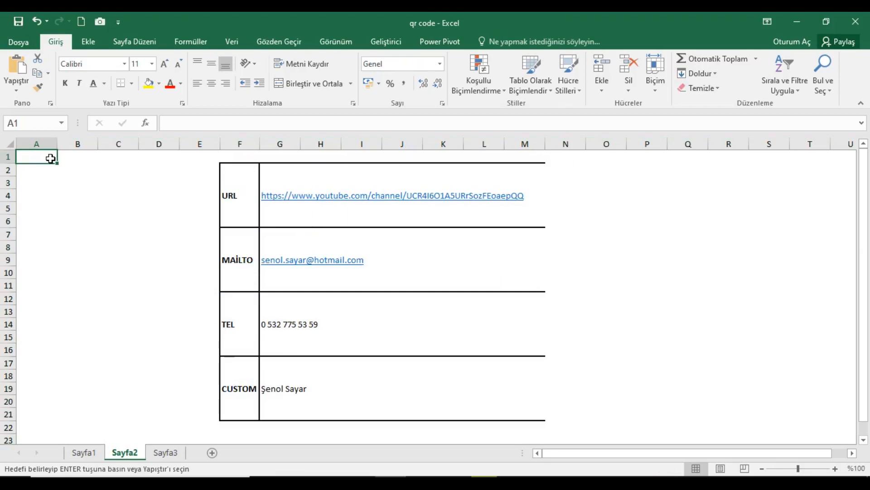
Search the Office add-in store for "qr", add QR4Office and accept its licence terms.
{"action": "left_click", "coordinate": [89, 41]}
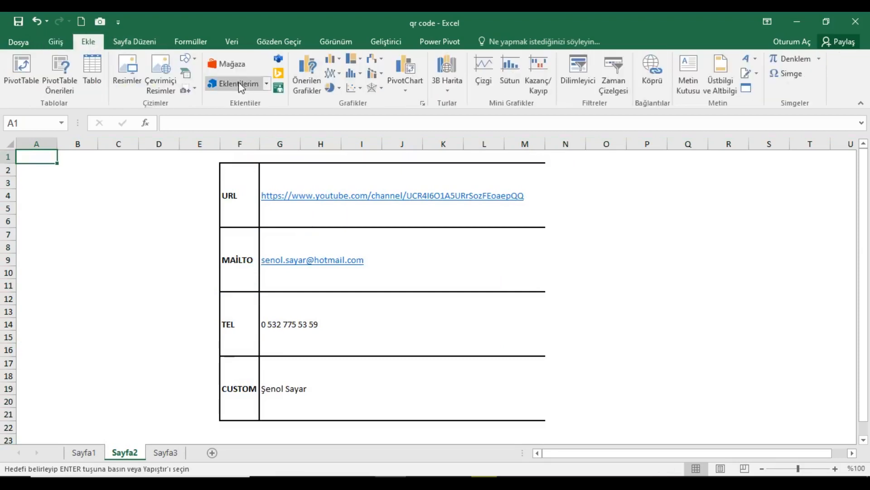
{"action": "left_click", "coordinate": [226, 65]}
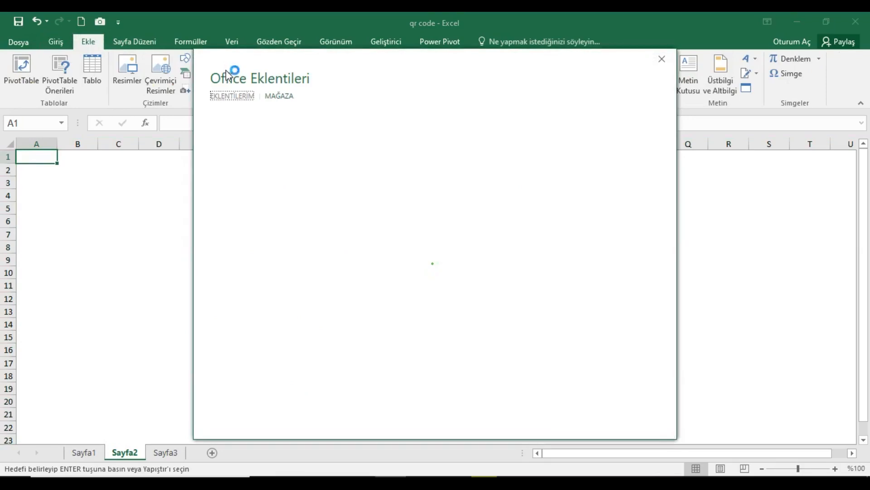
{"action": "left_click", "coordinate": [274, 98]}
{"action": "left_click", "coordinate": [271, 272]}
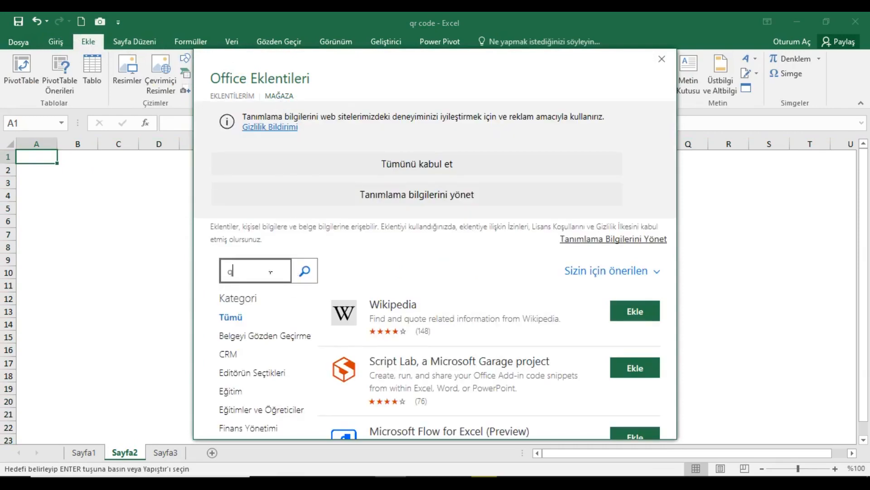
{"action": "left_click", "coordinate": [306, 273]}
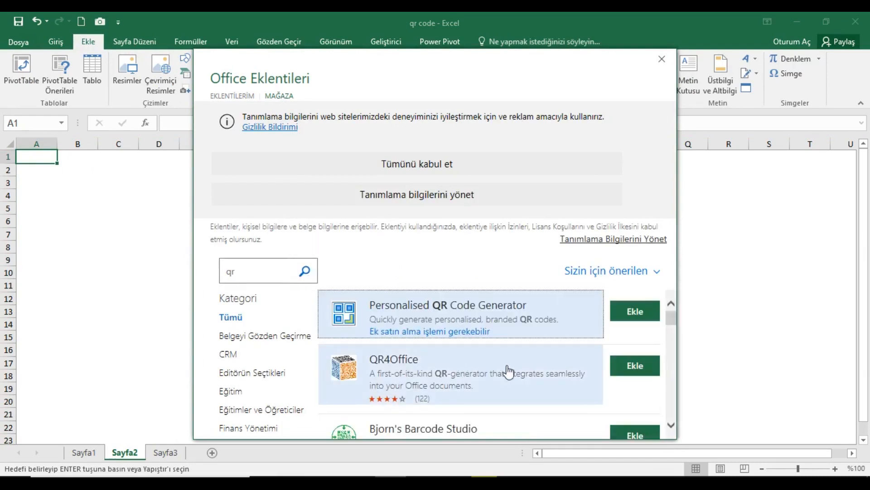
{"action": "left_click", "coordinate": [653, 368]}
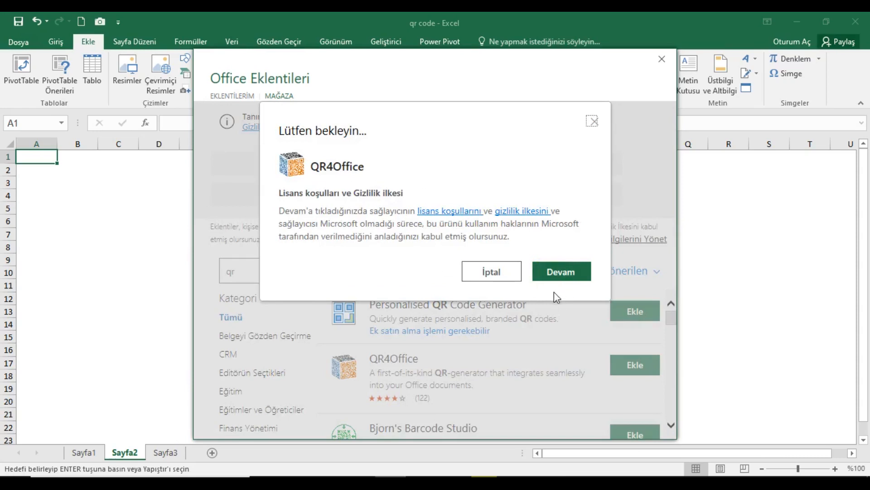
{"action": "left_click", "coordinate": [562, 274]}
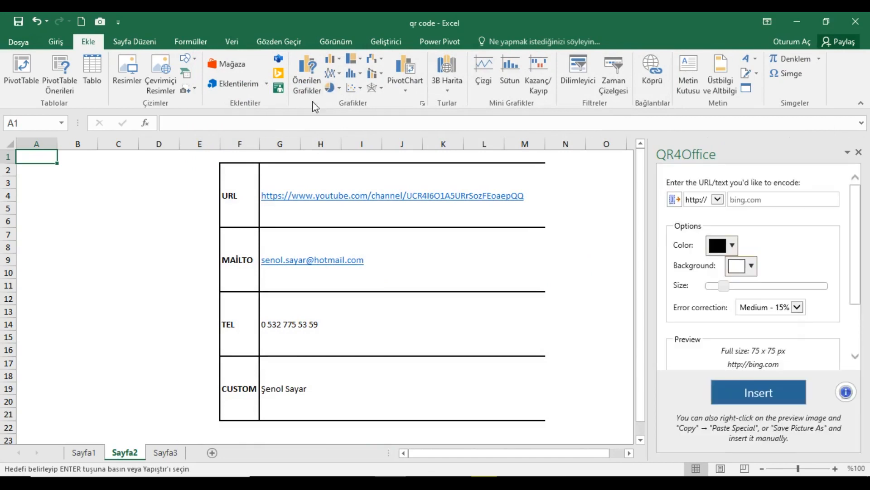
Check the list of installed add-ins and the content types QR4Office offers for encoding.
{"action": "left_click", "coordinate": [229, 85]}
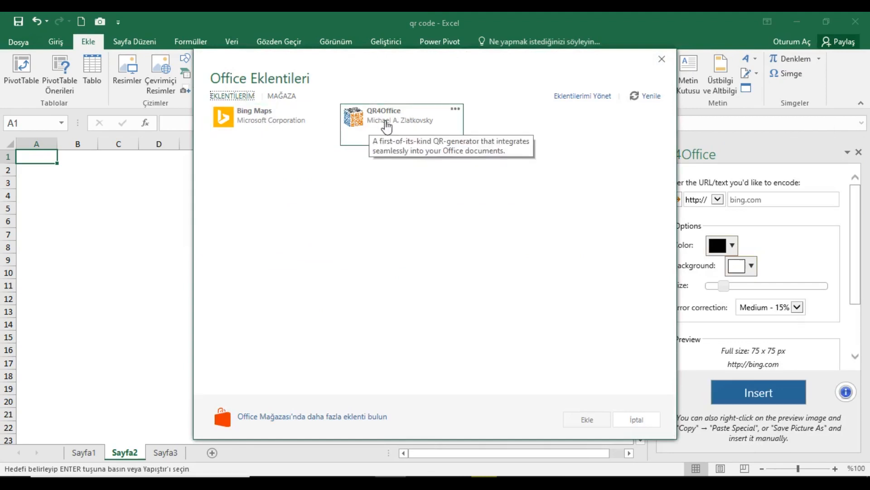
{"action": "left_click", "coordinate": [662, 59]}
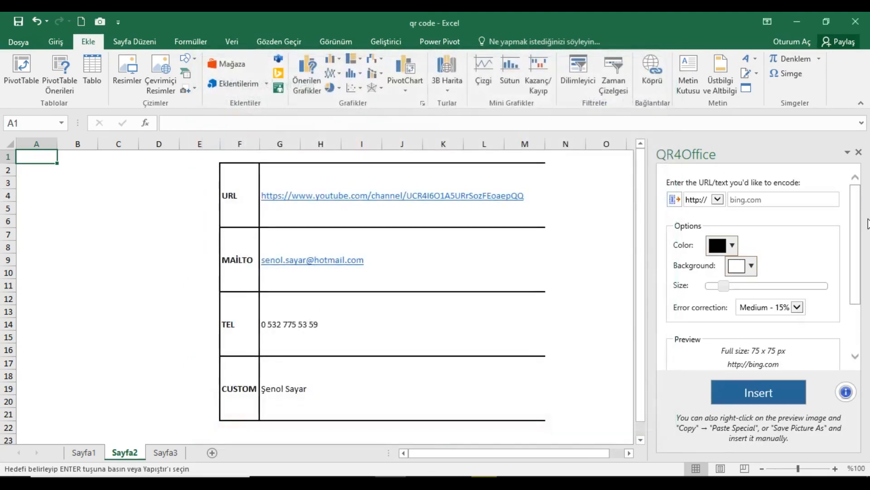
{"action": "left_click", "coordinate": [720, 203]}
{"action": "left_click", "coordinate": [719, 201]}
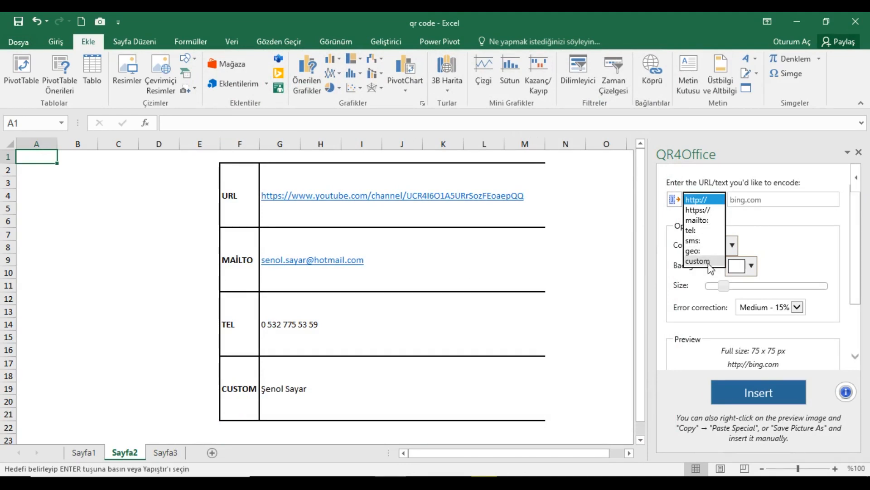
{"action": "left_click", "coordinate": [541, 195]}
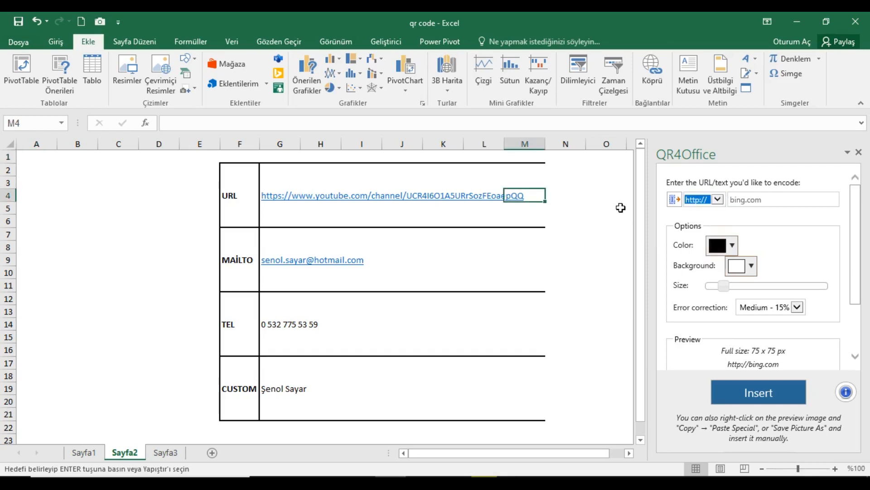
{"action": "key", "text": "Left"}
{"action": "key", "text": "Left"}
{"action": "key", "text": "Left"}
{"action": "key", "text": "Left"}
{"action": "key", "text": "Left"}
{"action": "key", "text": "Left"}
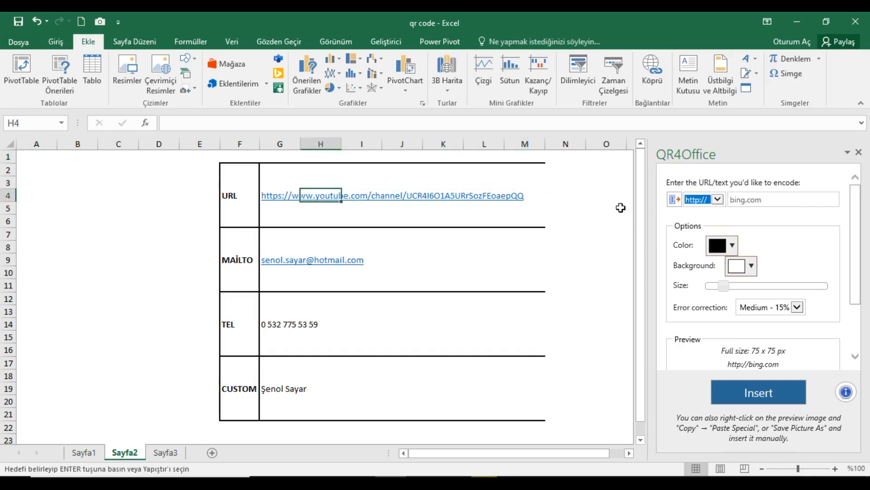
{"action": "key", "text": "ctrl+c"}
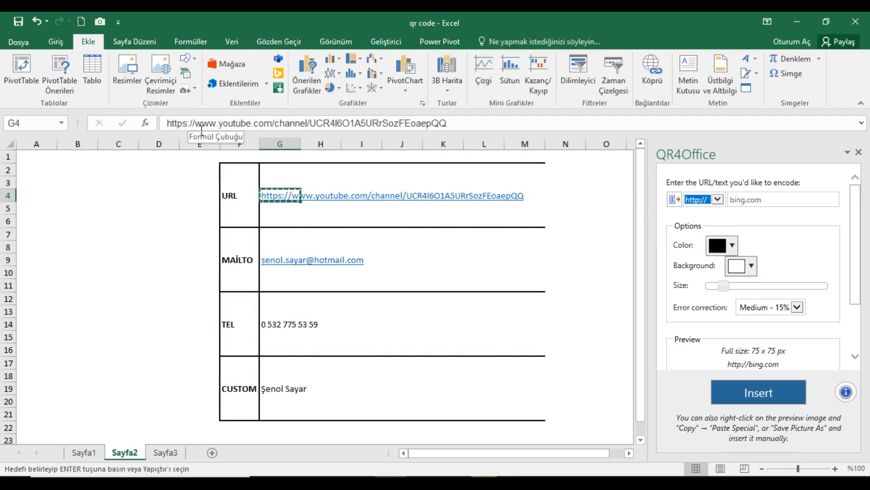
{"action": "left_click_drag", "start_coordinate": [195, 123], "coordinate": [451, 124]}
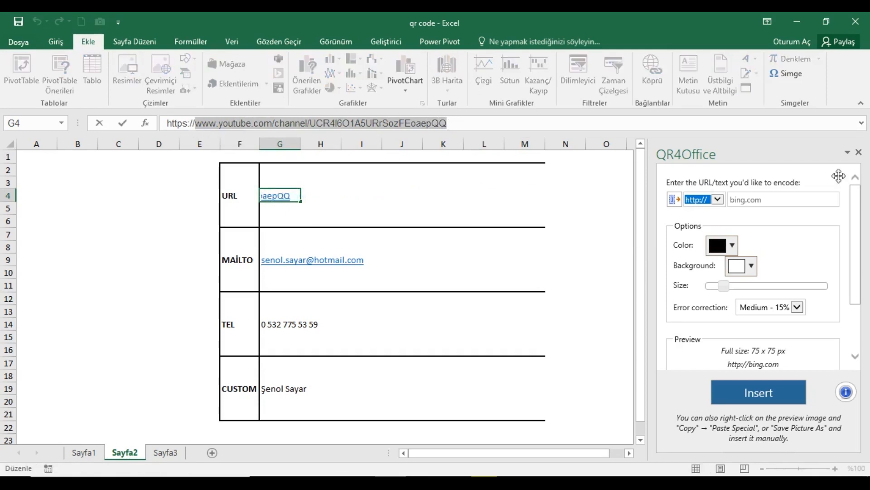
{"action": "left_click", "coordinate": [718, 200]}
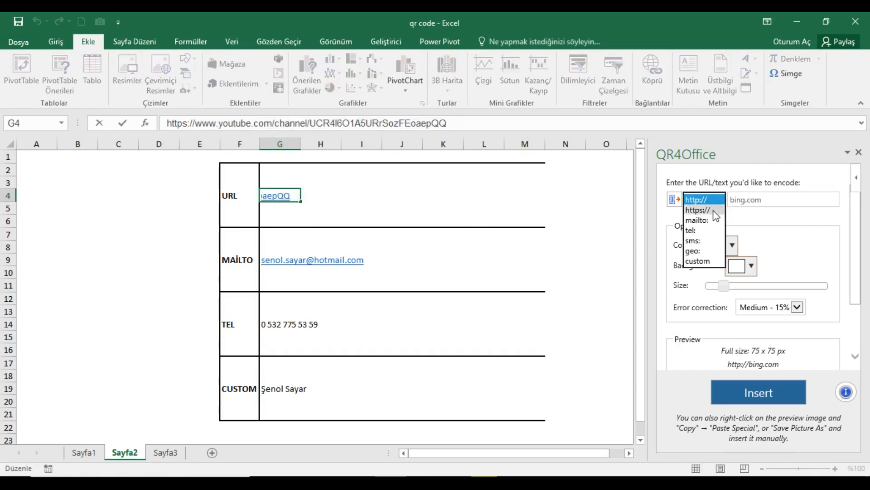
{"action": "left_click", "coordinate": [708, 210]}
{"action": "left_click", "coordinate": [784, 208]}
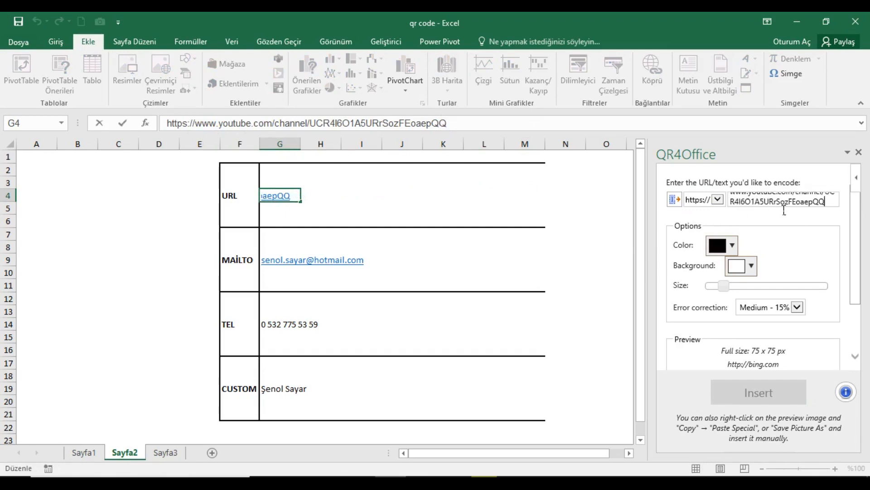
{"action": "key", "text": "ctrl+v"}
Set the QR code's color to bright green.
{"action": "mouse_move", "coordinate": [856, 232]}
{"action": "left_mouse_down"}
{"action": "mouse_move", "coordinate": [859, 274]}
{"action": "mouse_move", "coordinate": [863, 229]}
{"action": "left_mouse_up"}
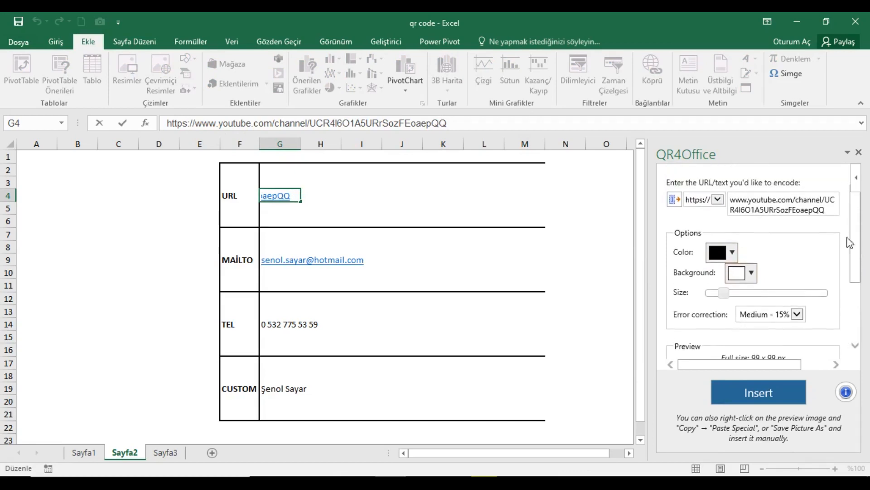
{"action": "left_click", "coordinate": [740, 255]}
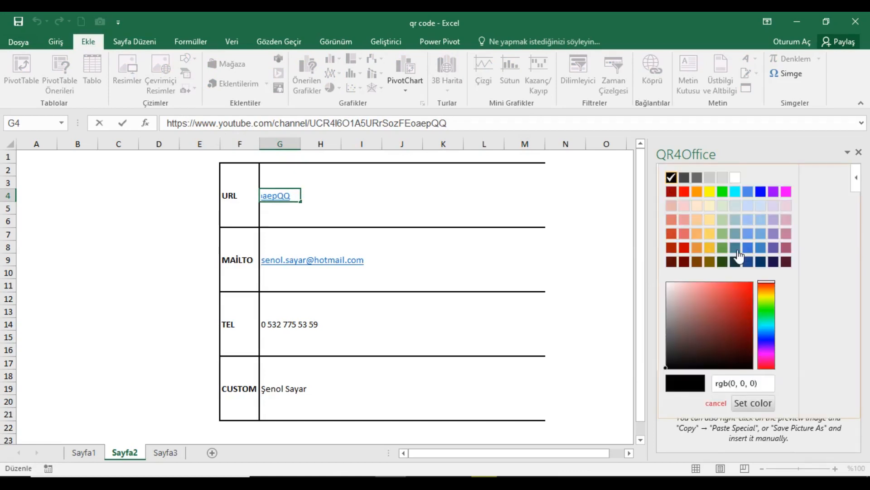
{"action": "left_click", "coordinate": [723, 193]}
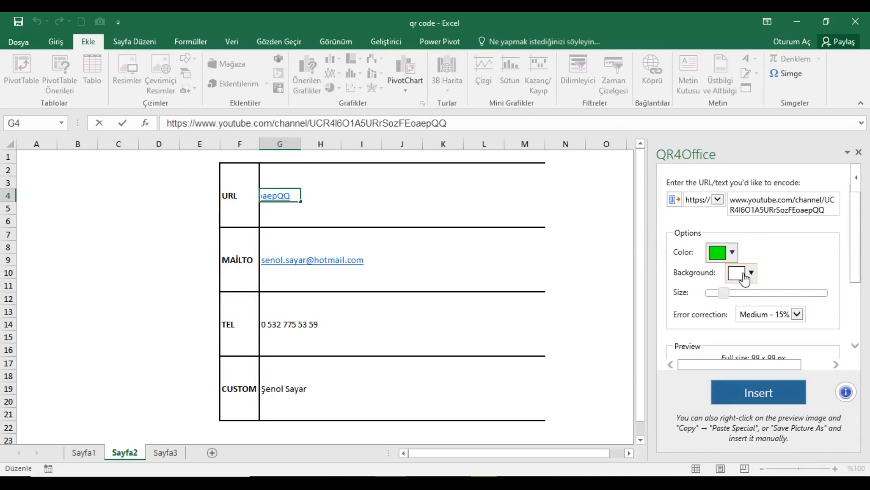
Try enlarging the QR code to 363 x 363 px, and reset its size to 99 x 99 px.
{"action": "left_click_drag", "start_coordinate": [855, 241], "coordinate": [846, 265]}
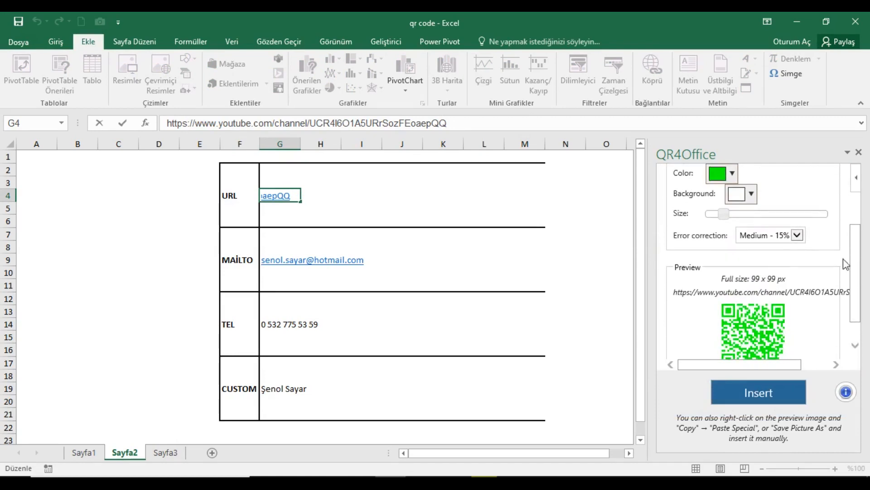
{"action": "left_click", "coordinate": [727, 214]}
{"action": "left_click_drag", "start_coordinate": [725, 213], "coordinate": [737, 214]}
{"action": "mouse_move", "coordinate": [856, 245]}
{"action": "left_mouse_down"}
{"action": "mouse_move", "coordinate": [858, 277]}
{"action": "mouse_move", "coordinate": [857, 245]}
{"action": "left_mouse_up"}
{"action": "mouse_move", "coordinate": [733, 207]}
{"action": "left_mouse_down"}
{"action": "mouse_move", "coordinate": [798, 206]}
{"action": "mouse_move", "coordinate": [724, 210]}
{"action": "left_mouse_up"}
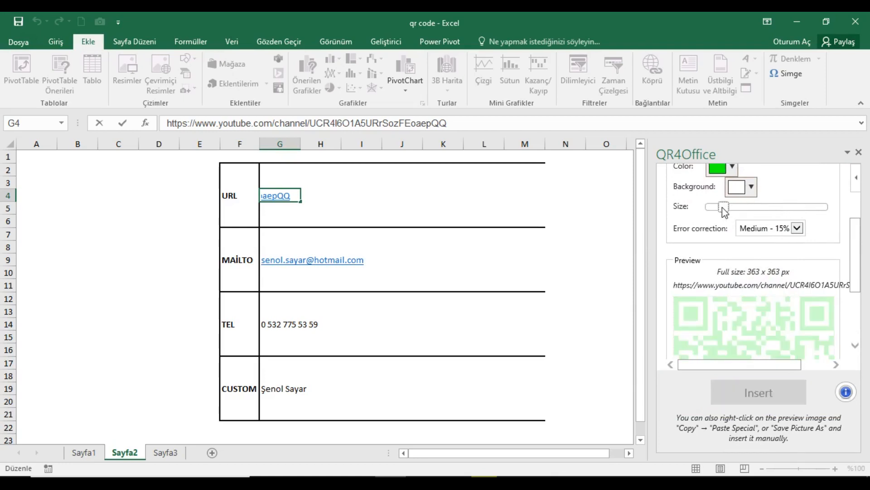
Review the error correction levels and choose Medium - 15%.
{"action": "scroll", "coordinate": [725, 236], "scroll_direction": "up", "scroll_amount": 2}
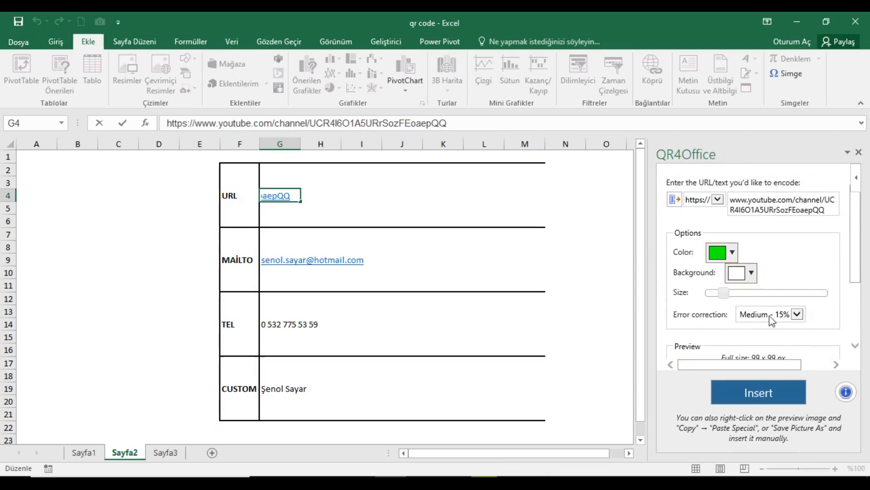
{"action": "left_click", "coordinate": [795, 316]}
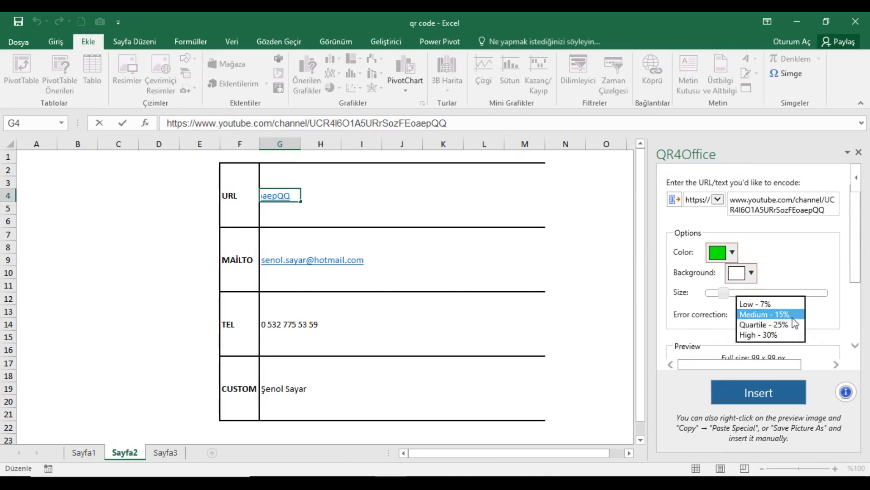
{"action": "left_click", "coordinate": [791, 314]}
Insert the green QR code at cell N4 and position it beside the URL row in columns N and O.
{"action": "left_click_drag", "start_coordinate": [857, 262], "coordinate": [857, 318]}
{"action": "left_click", "coordinate": [578, 199]}
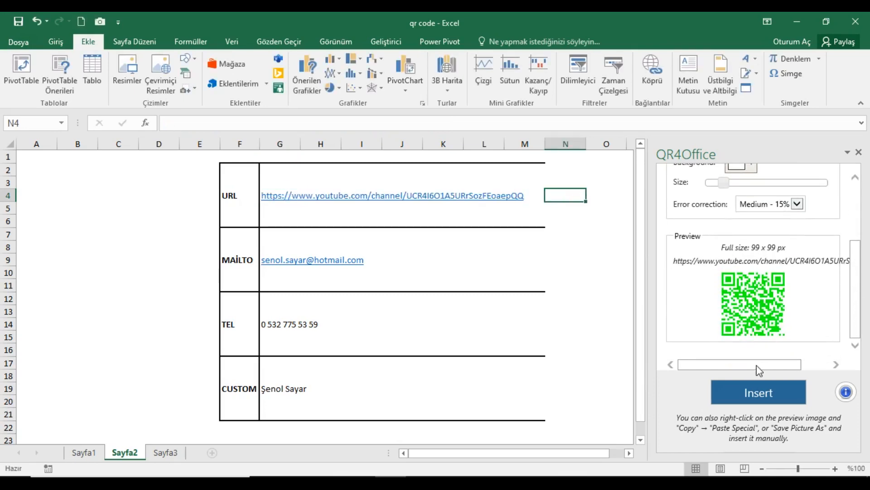
{"action": "left_click", "coordinate": [758, 391]}
{"action": "left_click", "coordinate": [566, 211]}
{"action": "left_click_drag", "start_coordinate": [565, 212], "coordinate": [594, 189]}
Copy the e-mail address from cell G9 and use it as the QR code's content with the mailto: type.
{"action": "left_click", "coordinate": [408, 269]}
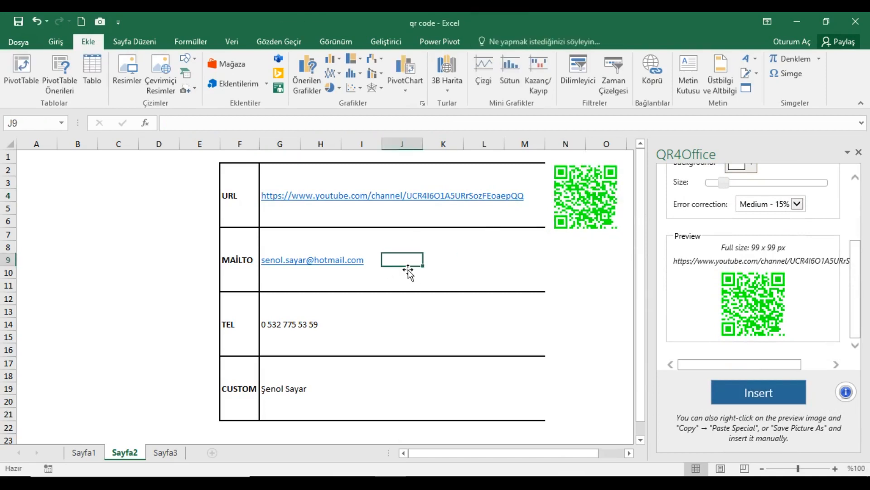
{"action": "key", "text": "Left"}
{"action": "key", "text": "Left"}
{"action": "key", "text": "Left"}
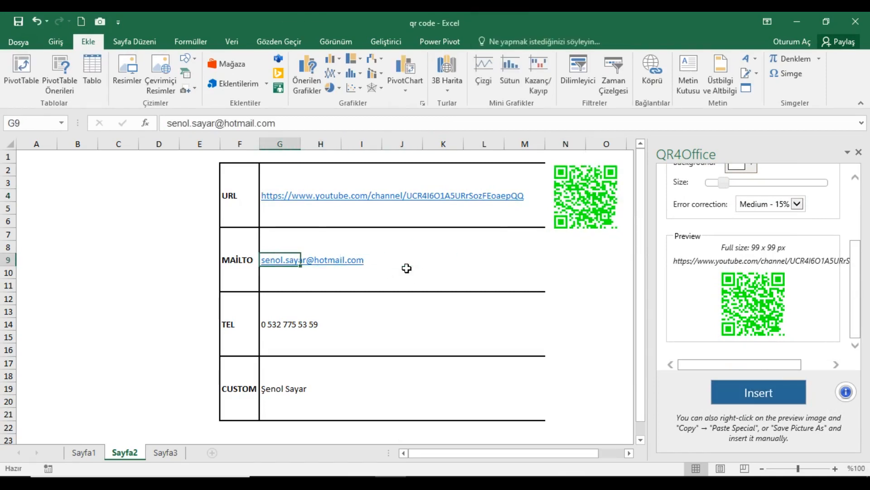
{"action": "key", "text": "ctrl+c"}
{"action": "left_click_drag", "start_coordinate": [858, 312], "coordinate": [851, 218]}
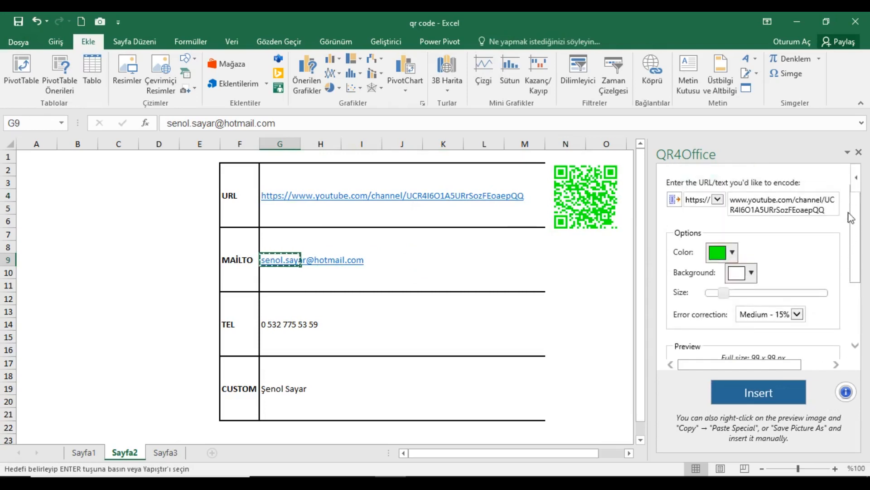
{"action": "left_click", "coordinate": [707, 200]}
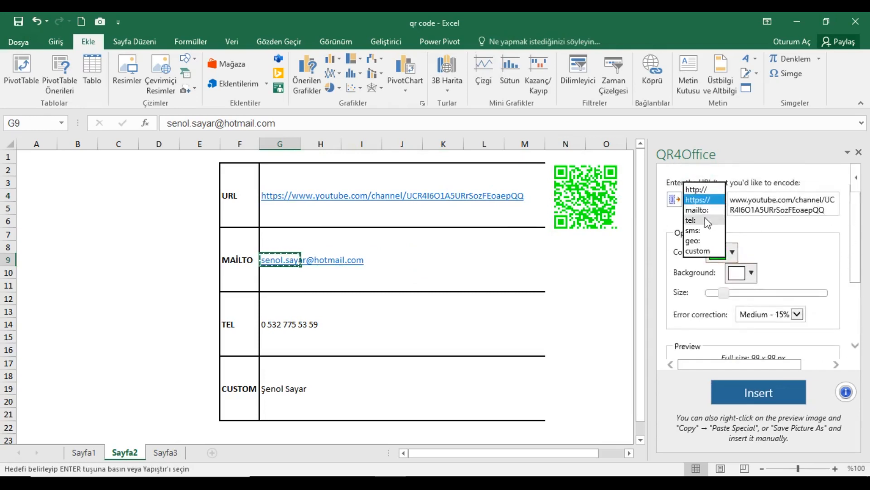
{"action": "left_click", "coordinate": [697, 210]}
{"action": "left_click_drag", "start_coordinate": [830, 214], "coordinate": [724, 205]}
{"action": "key", "text": "ctrl+v"}
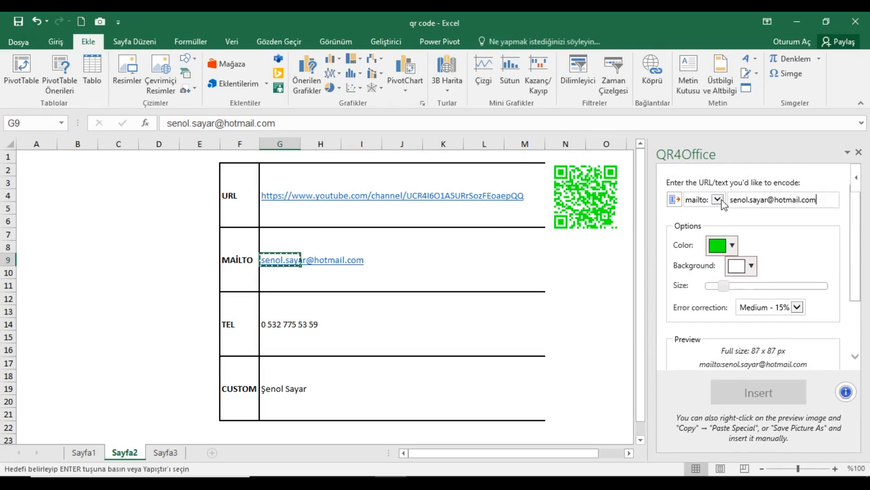
Color the QR code red, rgb(255, 0, 0), insert it at cell N9 and position it beside the MAİLTO row.
{"action": "left_click", "coordinate": [731, 245]}
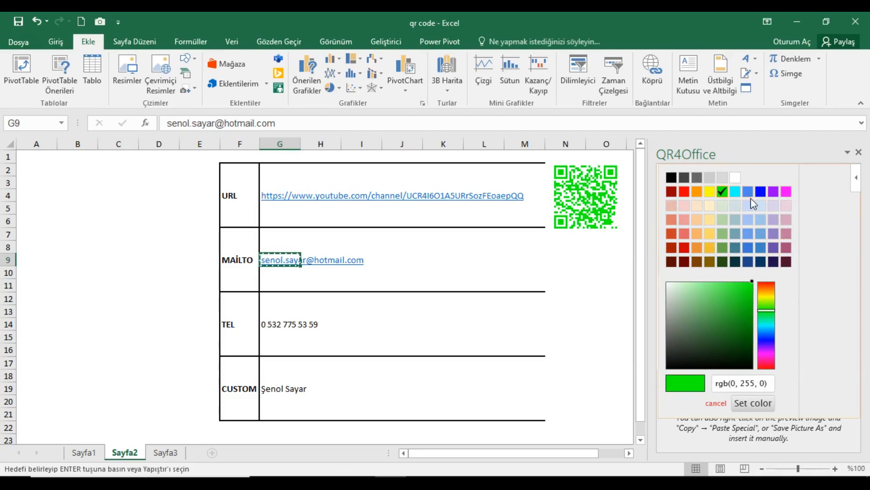
{"action": "left_click", "coordinate": [684, 192]}
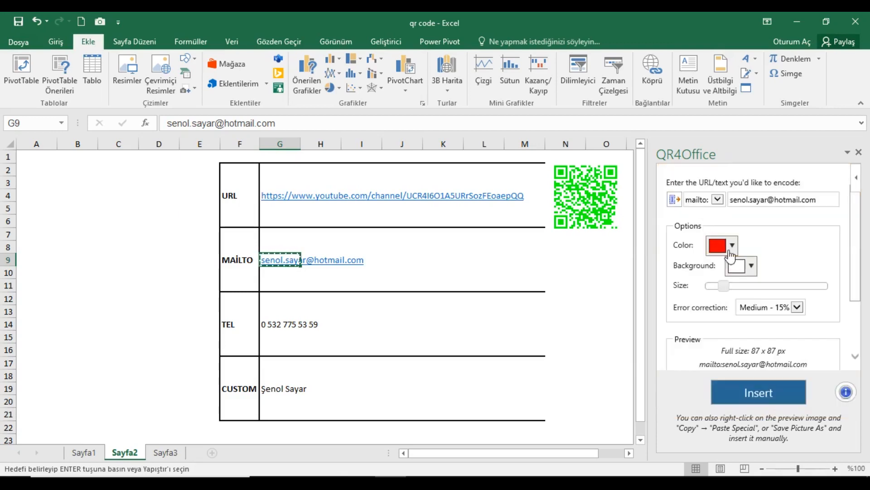
{"action": "scroll", "coordinate": [864, 240], "scroll_direction": "down", "scroll_amount": 2}
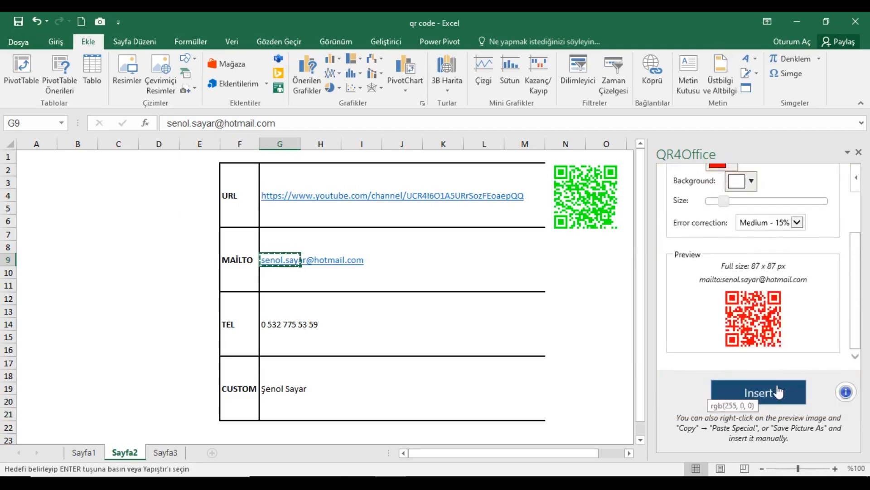
{"action": "left_click", "coordinate": [566, 260]}
{"action": "left_click", "coordinate": [759, 391]}
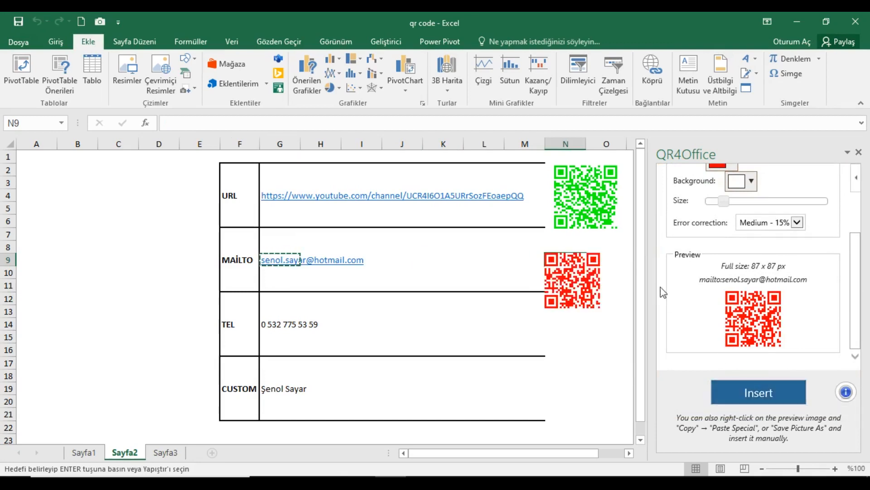
{"action": "left_click_drag", "start_coordinate": [576, 272], "coordinate": [584, 255]}
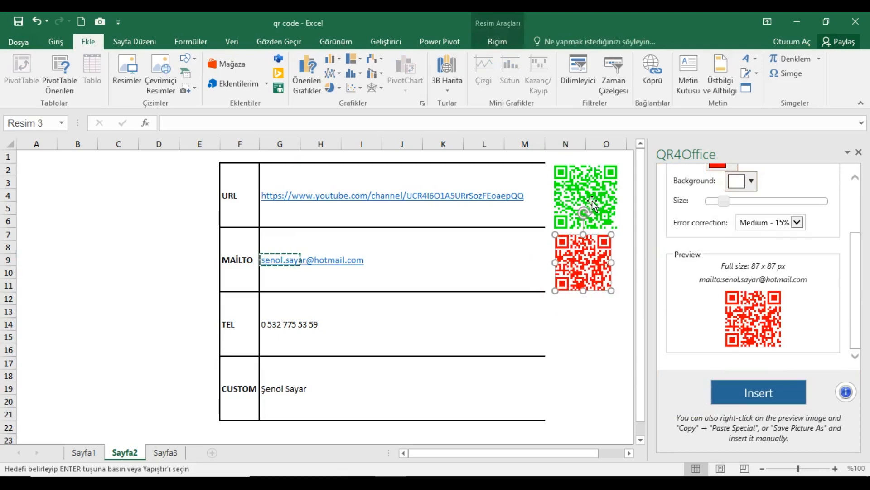
Resize the green and red QR codes to 2,5 cm high and wide, and align the red one under the green one.
{"action": "left_click", "coordinate": [595, 191]}
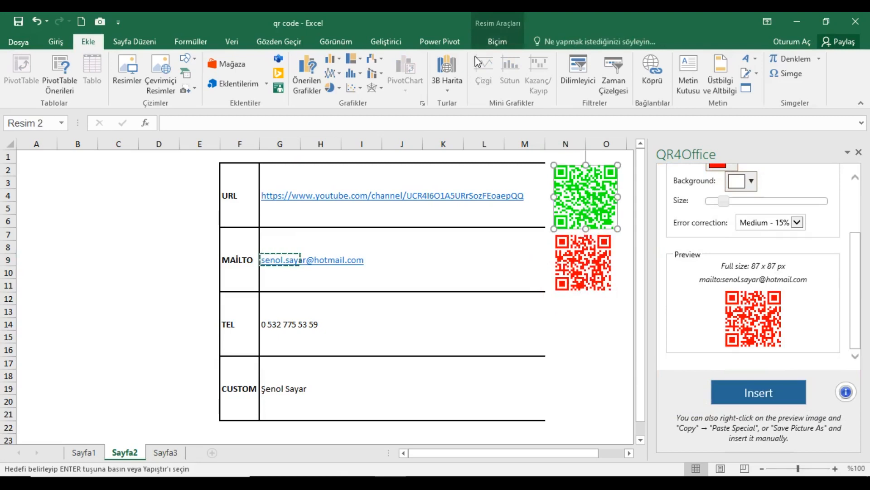
{"action": "left_click", "coordinate": [497, 42]}
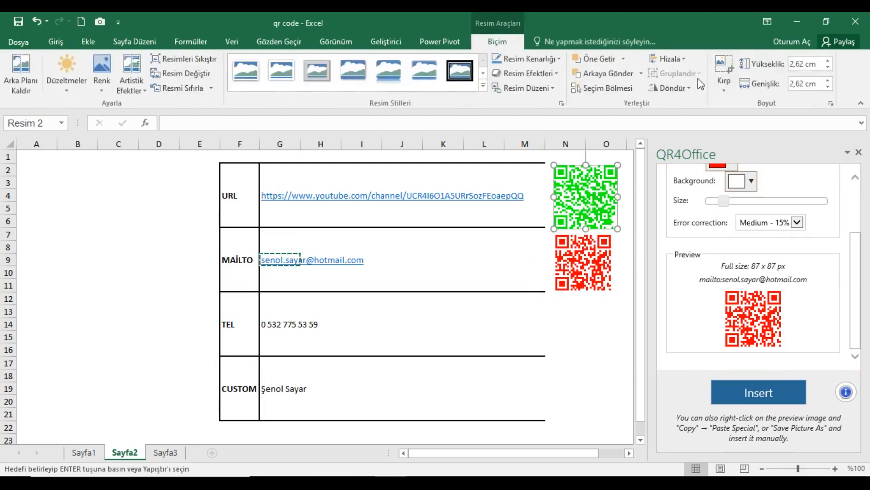
{"action": "left_click", "coordinate": [828, 67]}
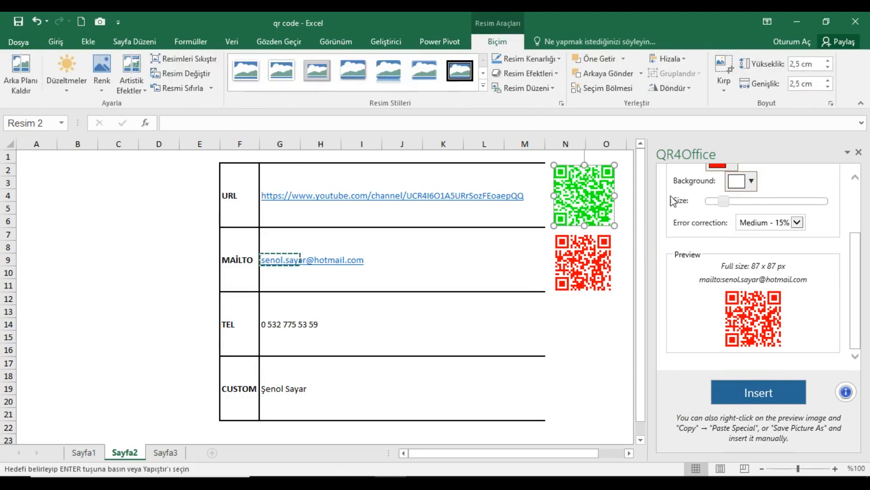
{"action": "left_click", "coordinate": [594, 261]}
{"action": "left_click", "coordinate": [828, 61]}
{"action": "left_click", "coordinate": [828, 60]}
{"action": "left_click_drag", "start_coordinate": [592, 259], "coordinate": [591, 254]}
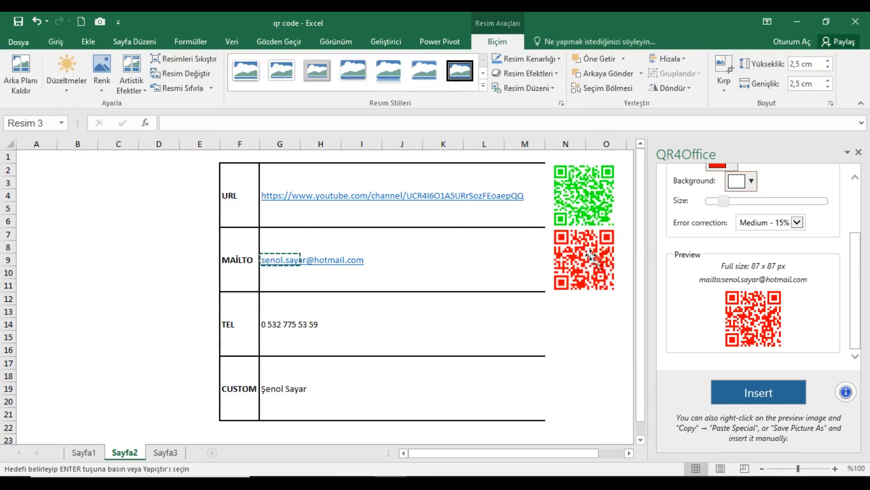
Copy the phone number from cell G14 and use it as the QR code's content with the tel: type.
{"action": "left_click", "coordinate": [340, 326]}
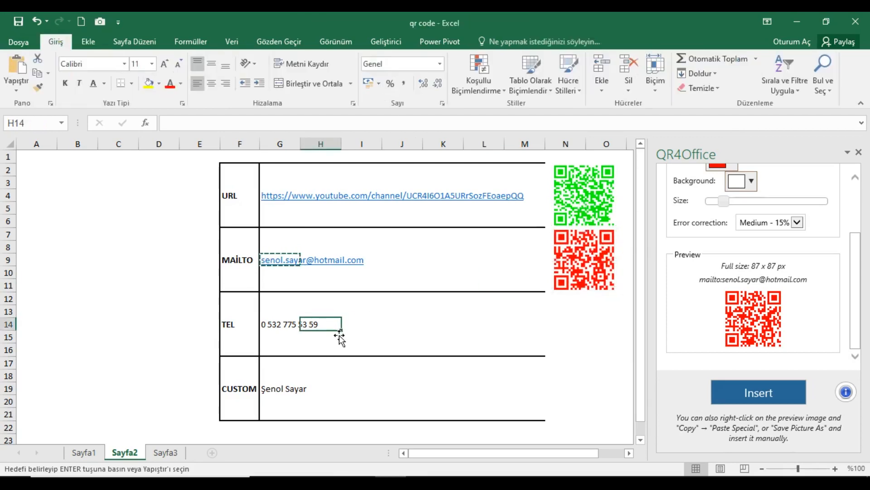
{"action": "key", "text": "Left"}
{"action": "key", "text": "Left"}
{"action": "key", "text": "Right"}
{"action": "key", "text": "ctrl+c"}
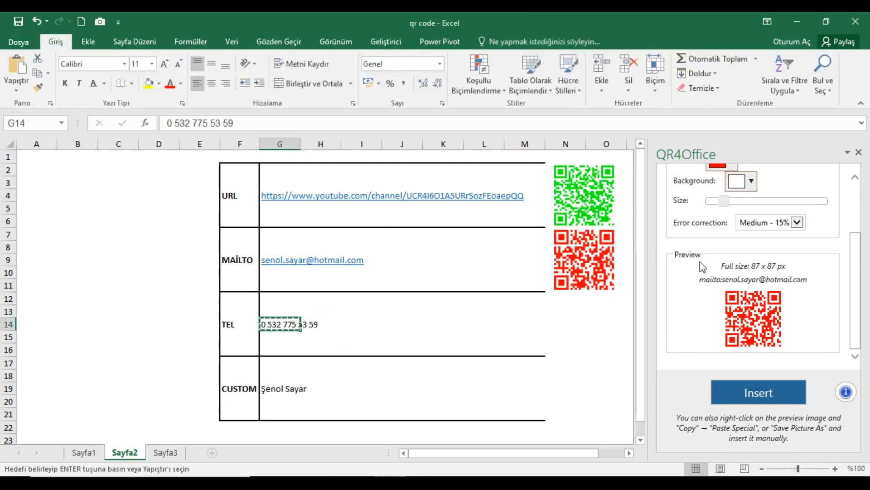
{"action": "left_click_drag", "start_coordinate": [859, 278], "coordinate": [860, 193]}
{"action": "left_click", "coordinate": [718, 200]}
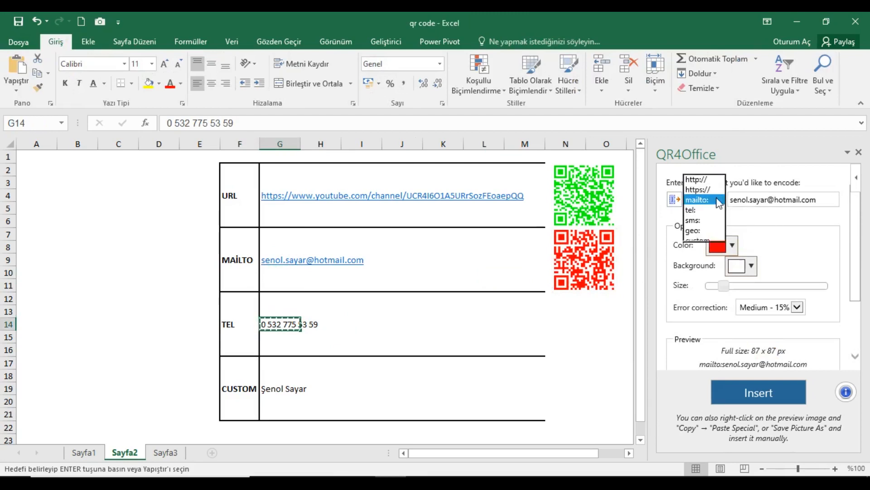
{"action": "left_click", "coordinate": [707, 222]}
{"action": "left_click", "coordinate": [717, 199]}
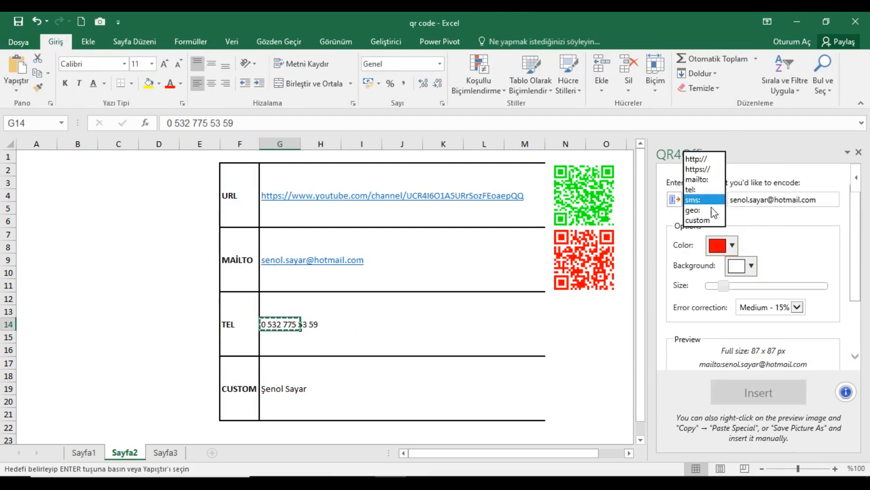
{"action": "left_click", "coordinate": [716, 197]}
{"action": "left_click_drag", "start_coordinate": [822, 203], "coordinate": [730, 205]}
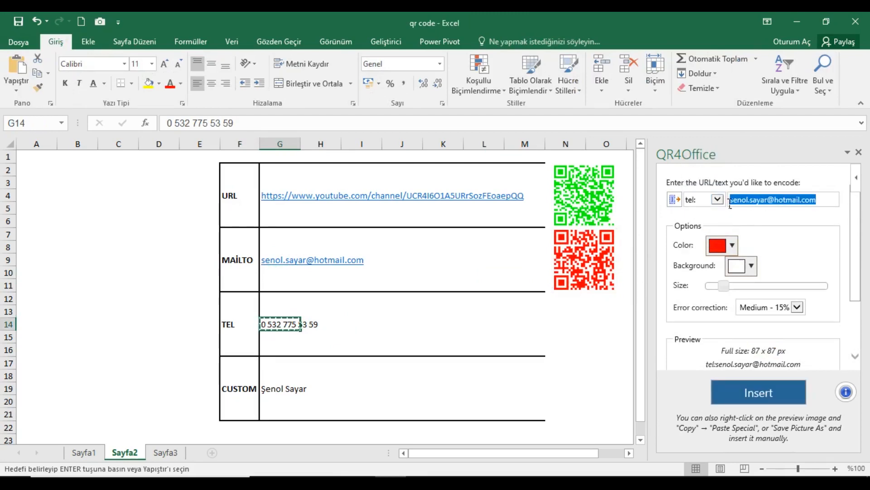
{"action": "key", "text": "BackSpace"}
{"action": "key", "text": "ctrl+v"}
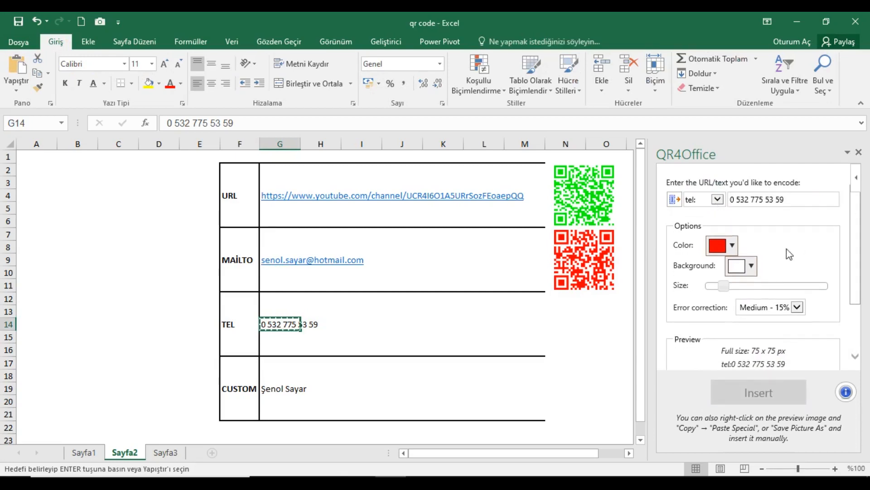
Color the QR code light yellow-orange and insert it beside the TEL row in columns N and O.
{"action": "left_click", "coordinate": [732, 245]}
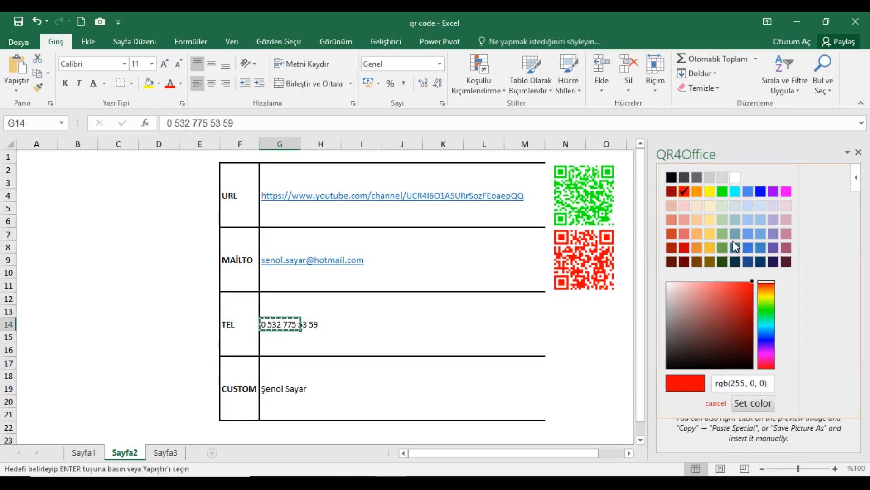
{"action": "left_click", "coordinate": [710, 234]}
{"action": "scroll", "coordinate": [864, 229], "scroll_direction": "down", "scroll_amount": 3}
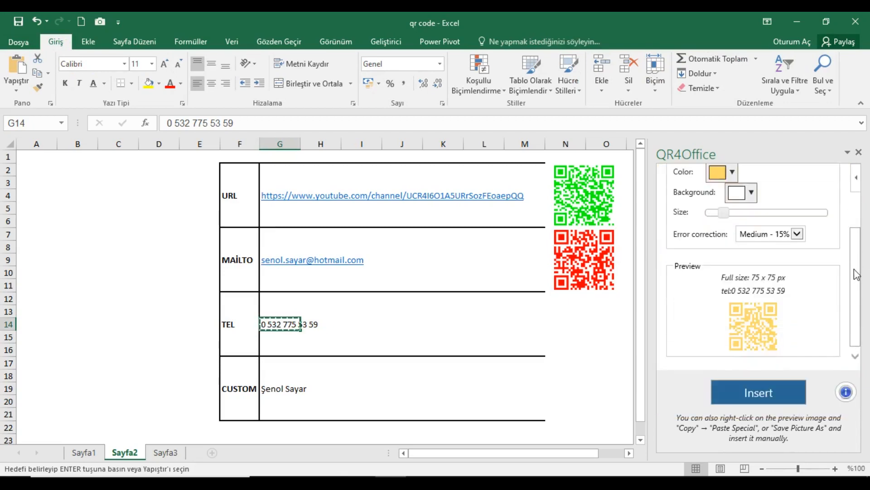
{"action": "left_click", "coordinate": [595, 321]}
{"action": "left_click", "coordinate": [753, 393]}
{"action": "left_click", "coordinate": [595, 328]}
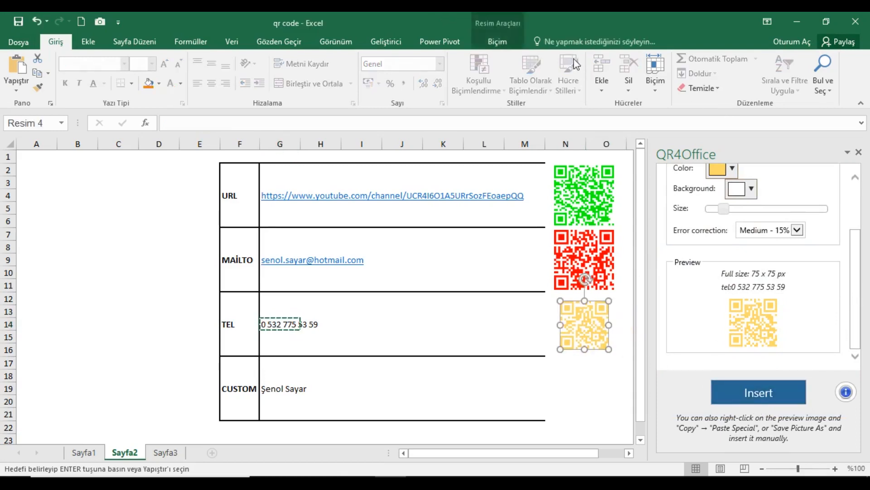
Resize the yellow QR code to 2,5 cm high and wide and align it under the red one.
{"action": "left_click", "coordinate": [497, 42]}
{"action": "left_click", "coordinate": [827, 61]}
{"action": "left_click", "coordinate": [828, 61]}
{"action": "left_click", "coordinate": [828, 61]}
{"action": "left_click", "coordinate": [828, 62]}
{"action": "left_click", "coordinate": [827, 61]}
{"action": "left_click", "coordinate": [828, 62]}
{"action": "left_click_drag", "start_coordinate": [607, 323], "coordinate": [601, 322]}
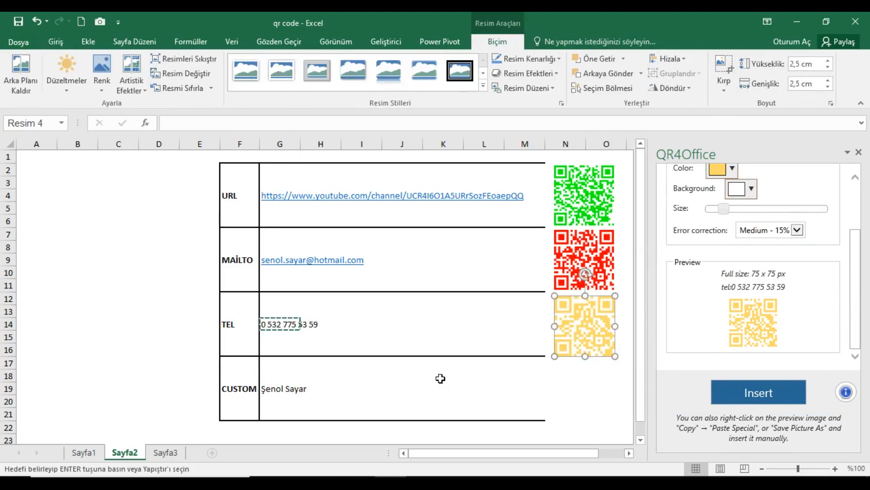
Copy the name from cell G19 and use it as the QR code's content with the custom type.
{"action": "left_click", "coordinate": [328, 392]}
{"action": "key", "text": "Left"}
{"action": "key", "text": "ctrl+c"}
{"action": "scroll", "coordinate": [750, 219], "scroll_direction": "up", "scroll_amount": 3}
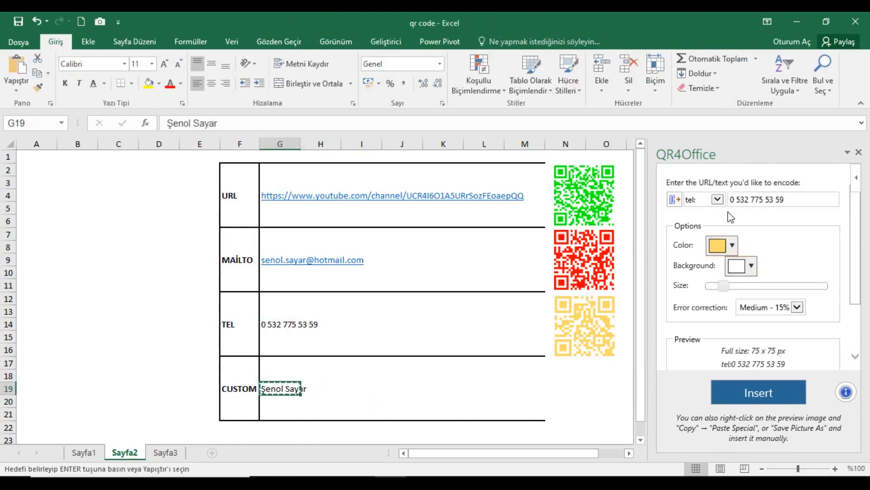
{"action": "left_click", "coordinate": [717, 199]}
{"action": "left_click", "coordinate": [698, 229]}
{"action": "left_click_drag", "start_coordinate": [784, 205], "coordinate": [725, 201]}
{"action": "key", "text": "BackSpace"}
{"action": "key", "text": "ctrl+v"}
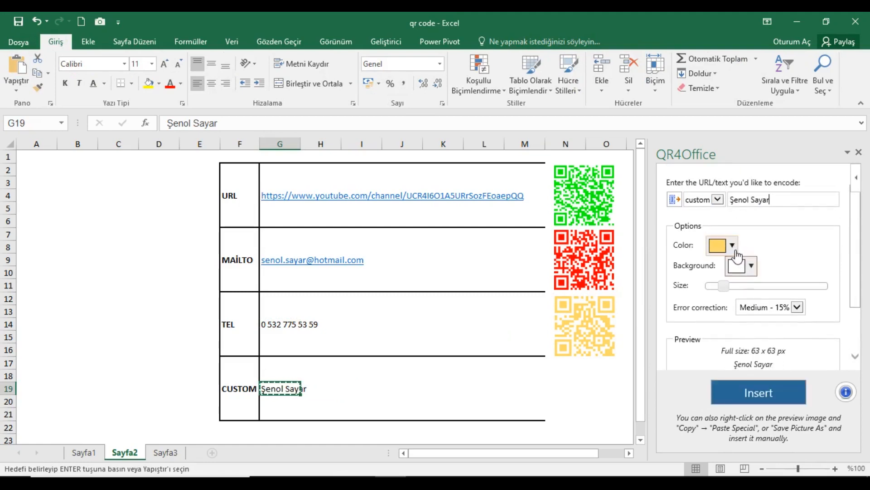
Color the QR code blue, insert it at cell N20 and position it beside the CUSTOM row.
{"action": "left_click", "coordinate": [732, 246]}
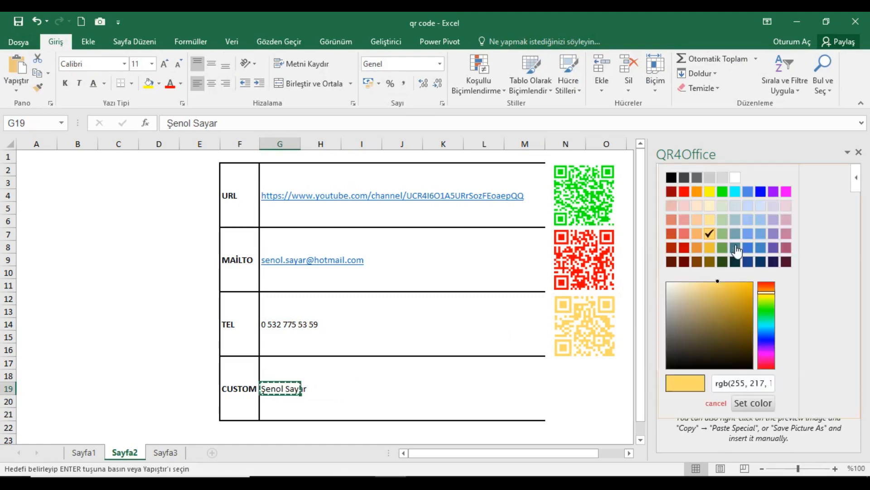
{"action": "left_click", "coordinate": [761, 192]}
{"action": "scroll", "coordinate": [860, 245], "scroll_direction": "down", "scroll_amount": 3}
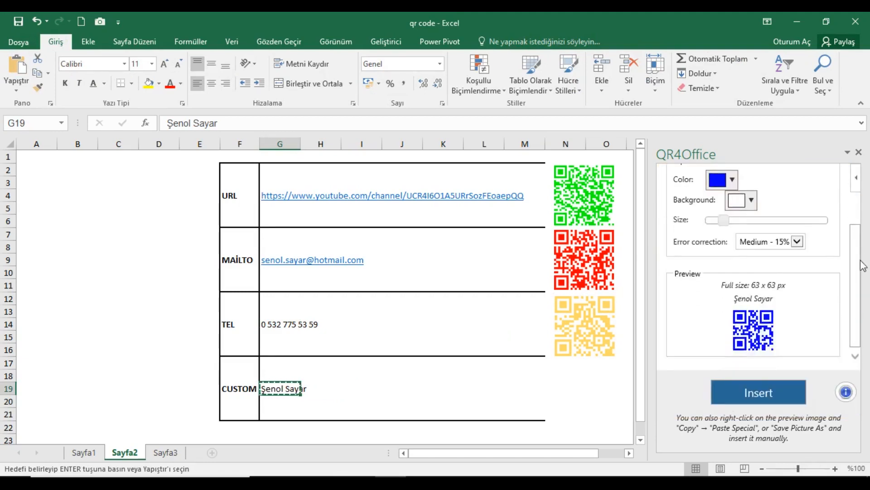
{"action": "left_click", "coordinate": [565, 407]}
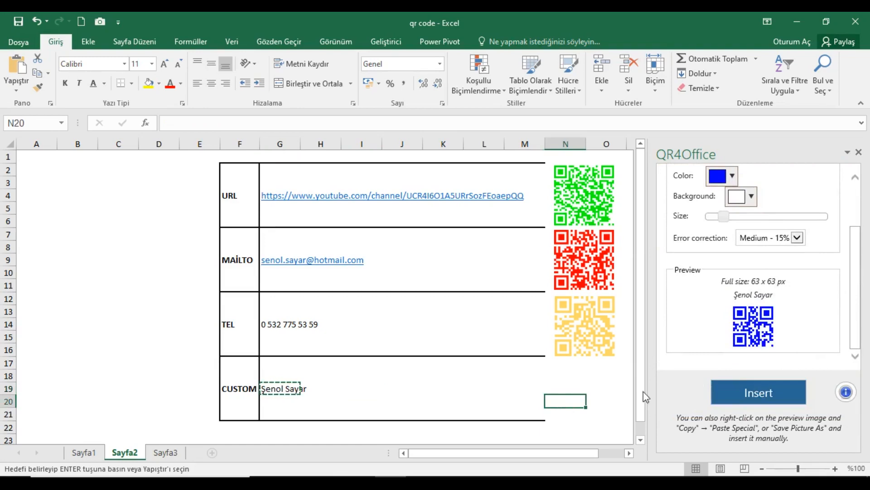
{"action": "left_click", "coordinate": [735, 394]}
{"action": "left_click_drag", "start_coordinate": [573, 408], "coordinate": [589, 376]}
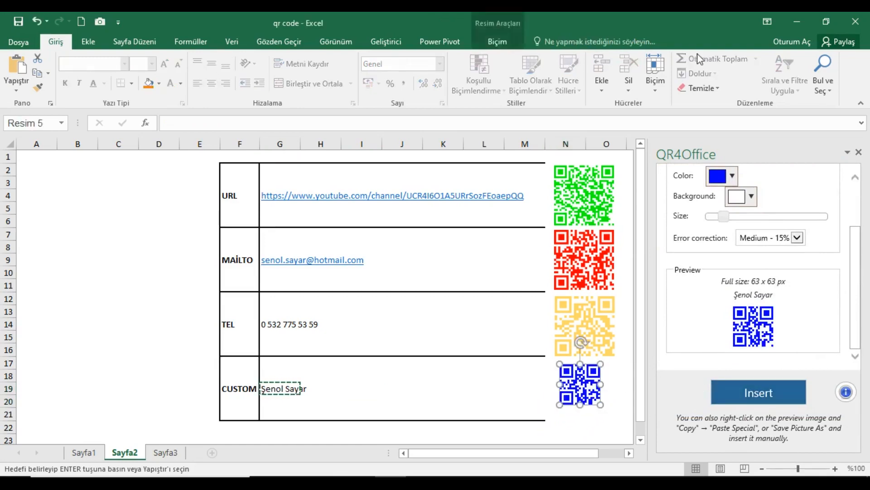
Resize the blue QR code to 2,5 cm high and wide and align it under the yellow one.
{"action": "left_click", "coordinate": [497, 42]}
{"action": "left_click", "coordinate": [829, 61]}
{"action": "left_click", "coordinate": [829, 61]}
{"action": "left_click", "coordinate": [829, 60]}
{"action": "left_click", "coordinate": [829, 61]}
{"action": "left_click", "coordinate": [829, 60]}
{"action": "left_click", "coordinate": [830, 60]}
{"action": "left_click", "coordinate": [829, 61]}
{"action": "left_click", "coordinate": [829, 60]}
{"action": "left_click_drag", "start_coordinate": [595, 387], "coordinate": [592, 383]}
Close the QR4Office pane and check the list of installed Office add-ins.
{"action": "left_click", "coordinate": [859, 152]}
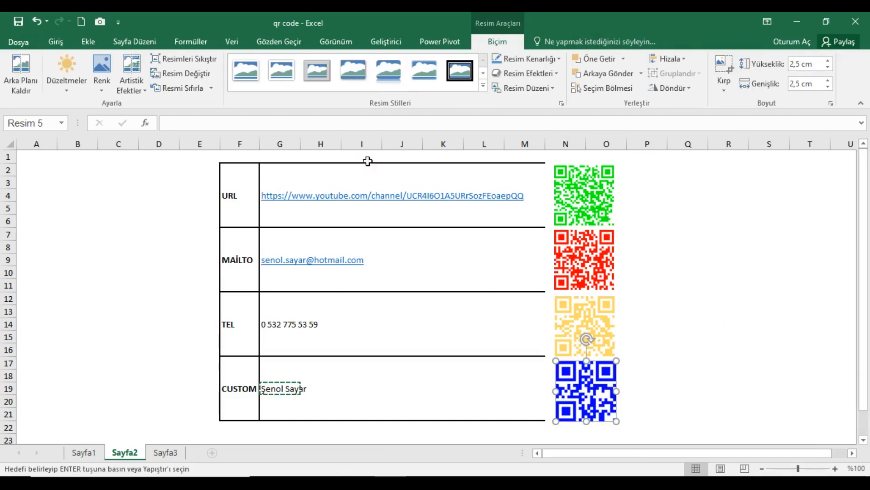
{"action": "left_click", "coordinate": [55, 158]}
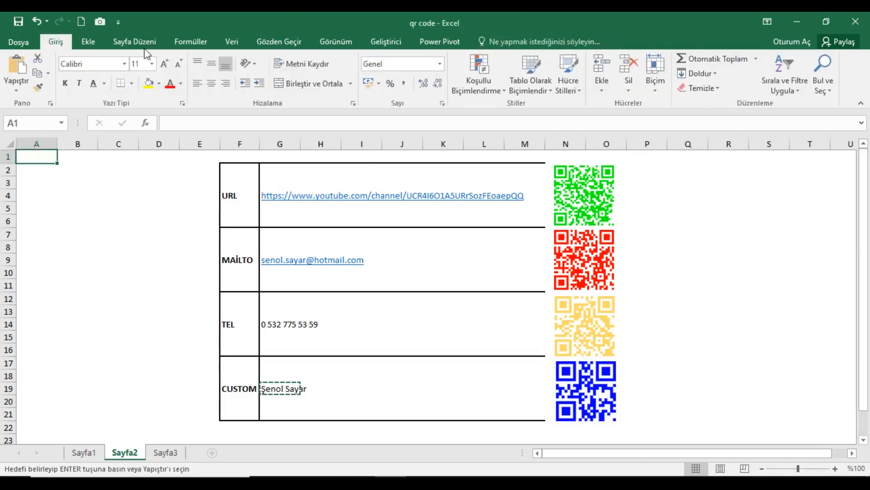
{"action": "left_click", "coordinate": [89, 41]}
{"action": "left_click", "coordinate": [235, 89]}
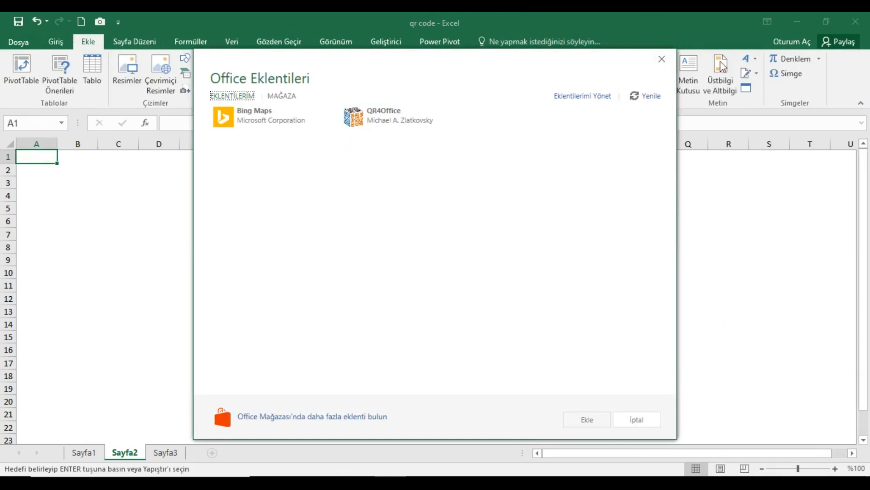
{"action": "left_click", "coordinate": [662, 59]}
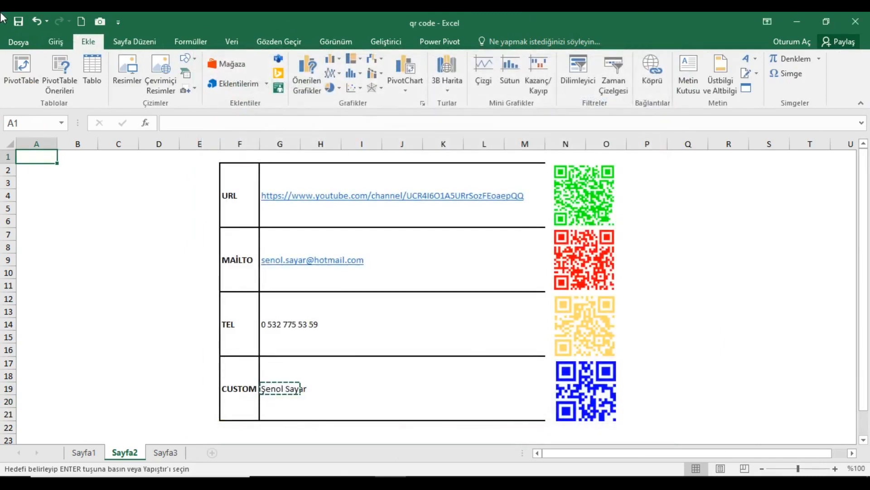